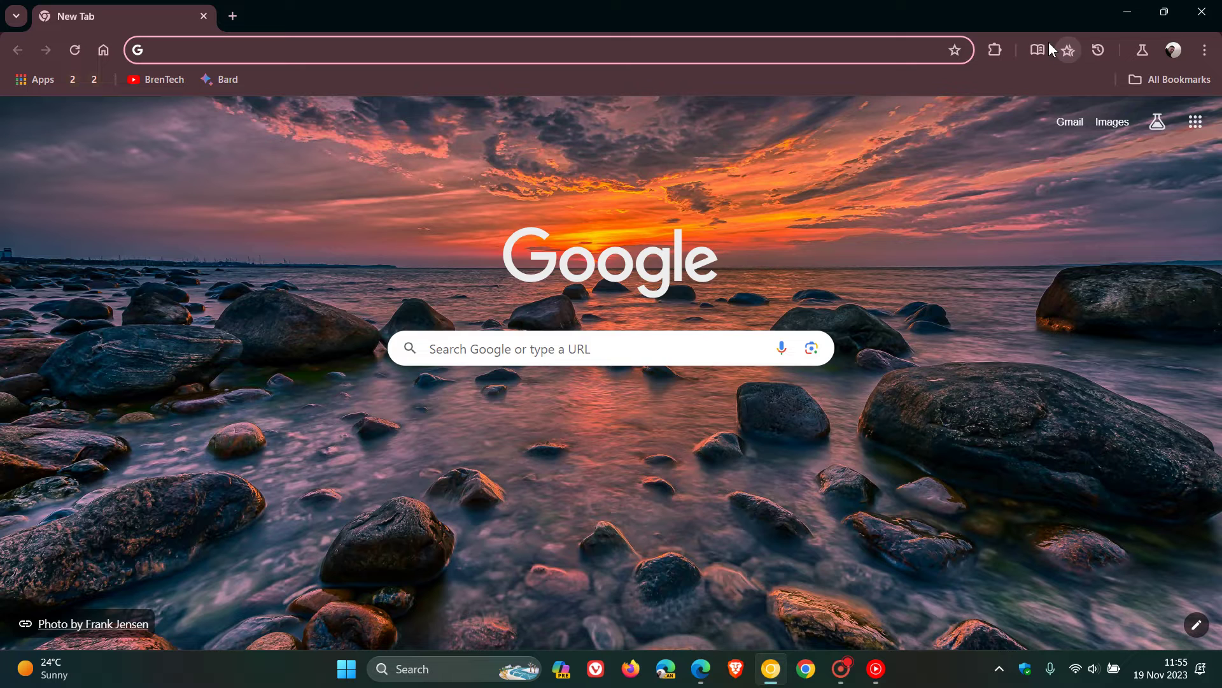
After glancing at Edge, drag Canary's pinned Bookmarks button past Reading mode and History
left_click(701, 669)
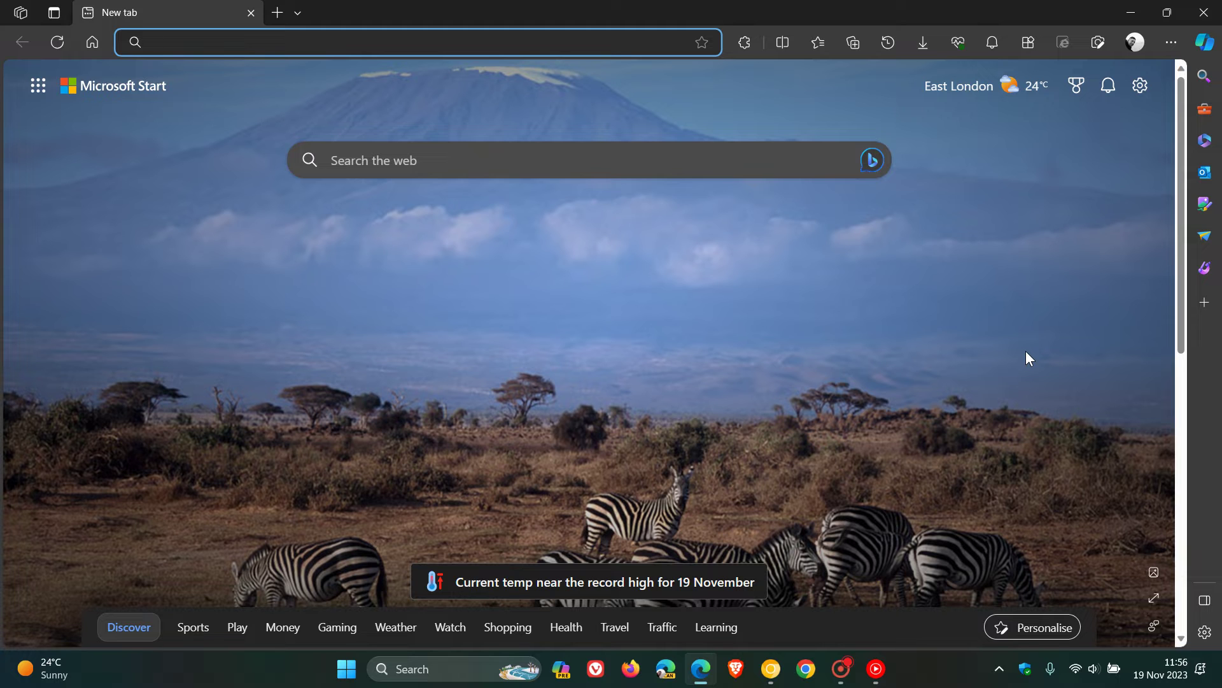
left_click(772, 668)
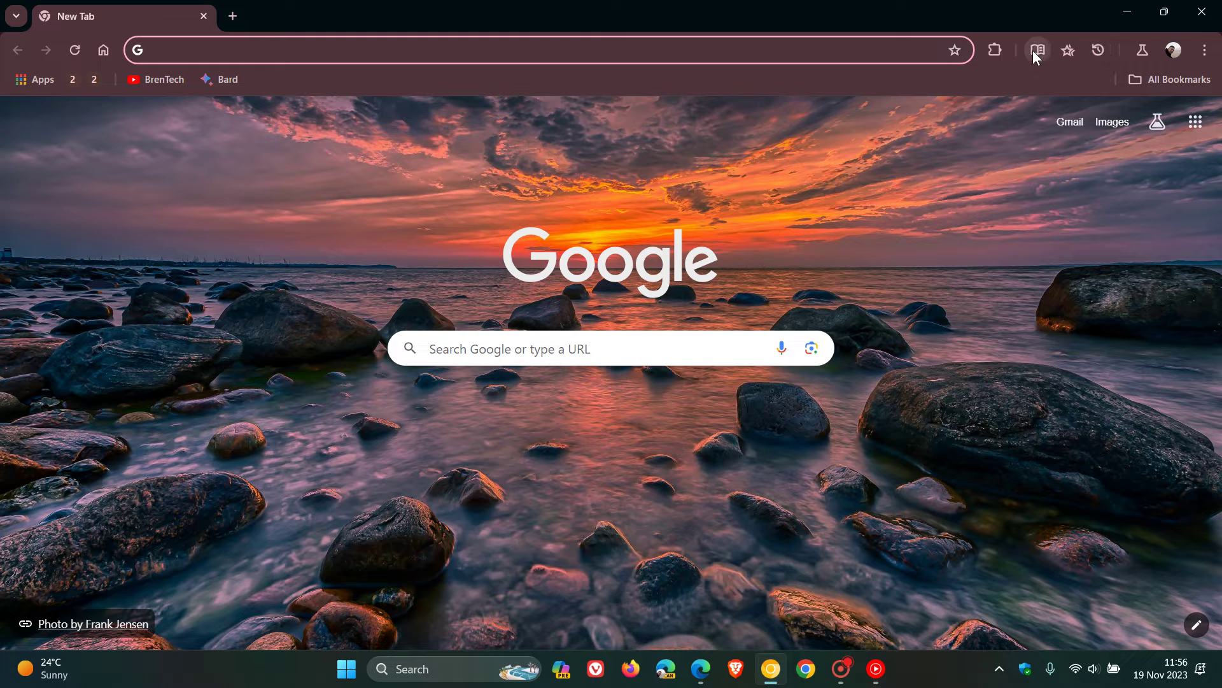
right_click(1067, 50)
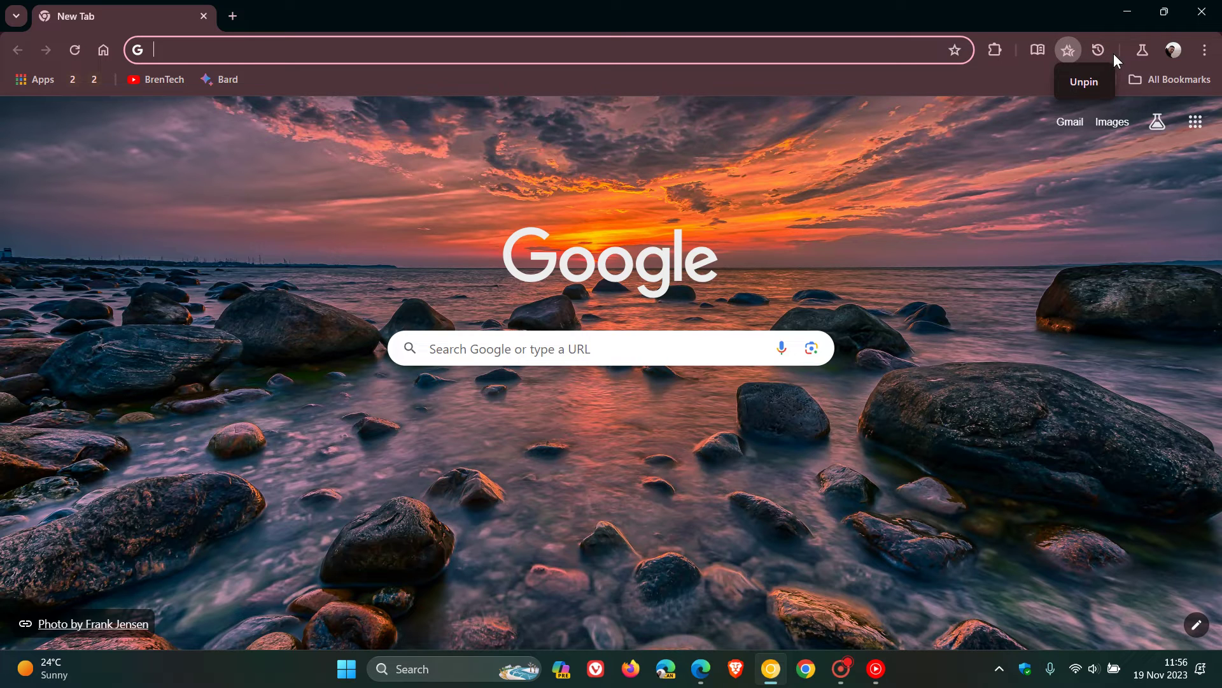
left_click_drag(1070, 50, 1037, 51)
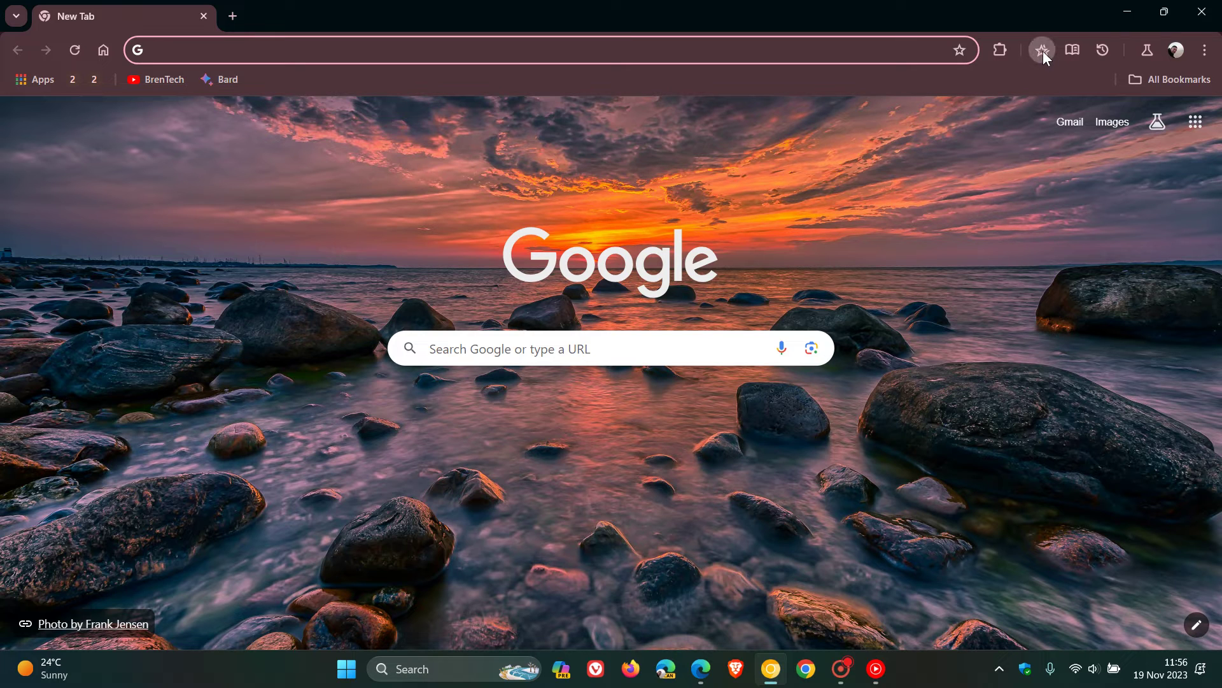
mouse_move(1043, 51)
left_mouse_down()
mouse_move(1109, 51)
mouse_move(1048, 50)
left_mouse_up()
left_click(987, 261)
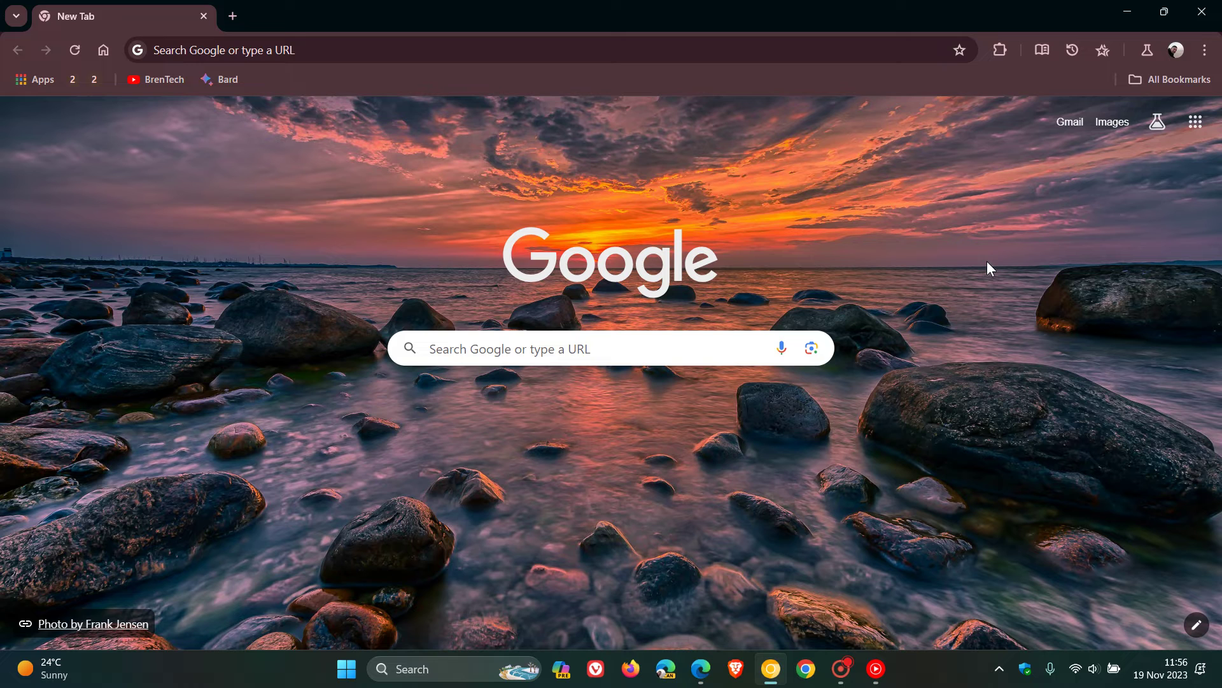
Bring Edge forward and open, then close, its Favorites panel for comparison
left_click(701, 669)
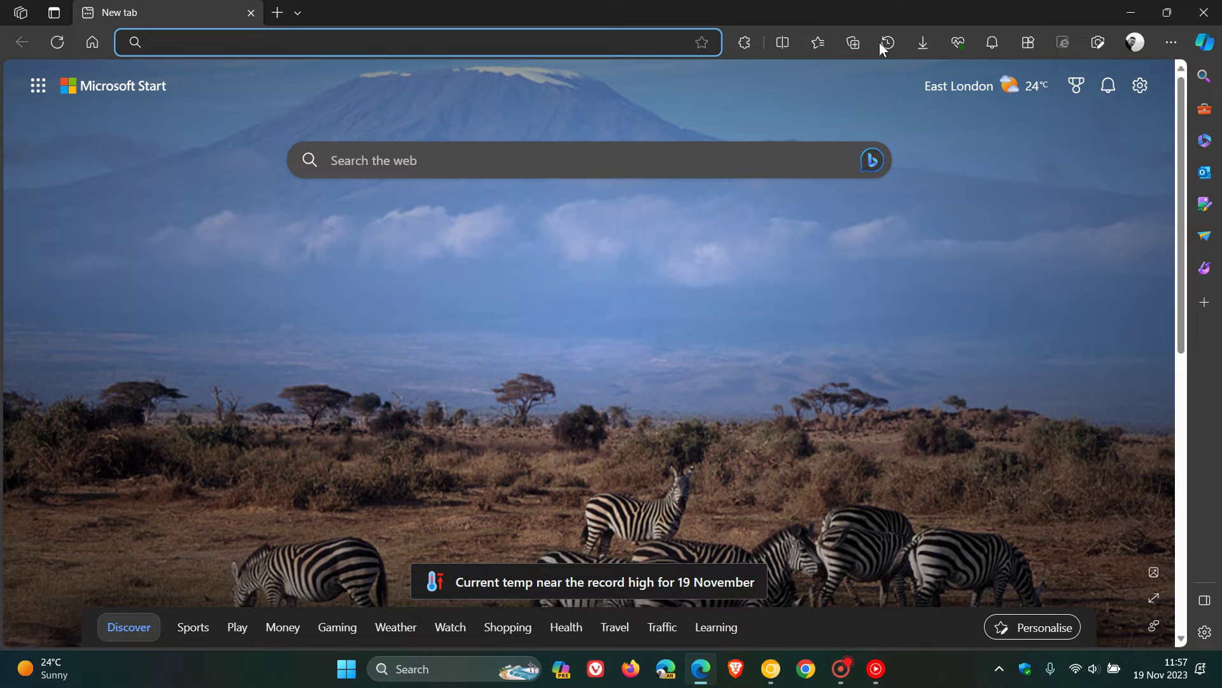
left_click(818, 41)
left_click(982, 222)
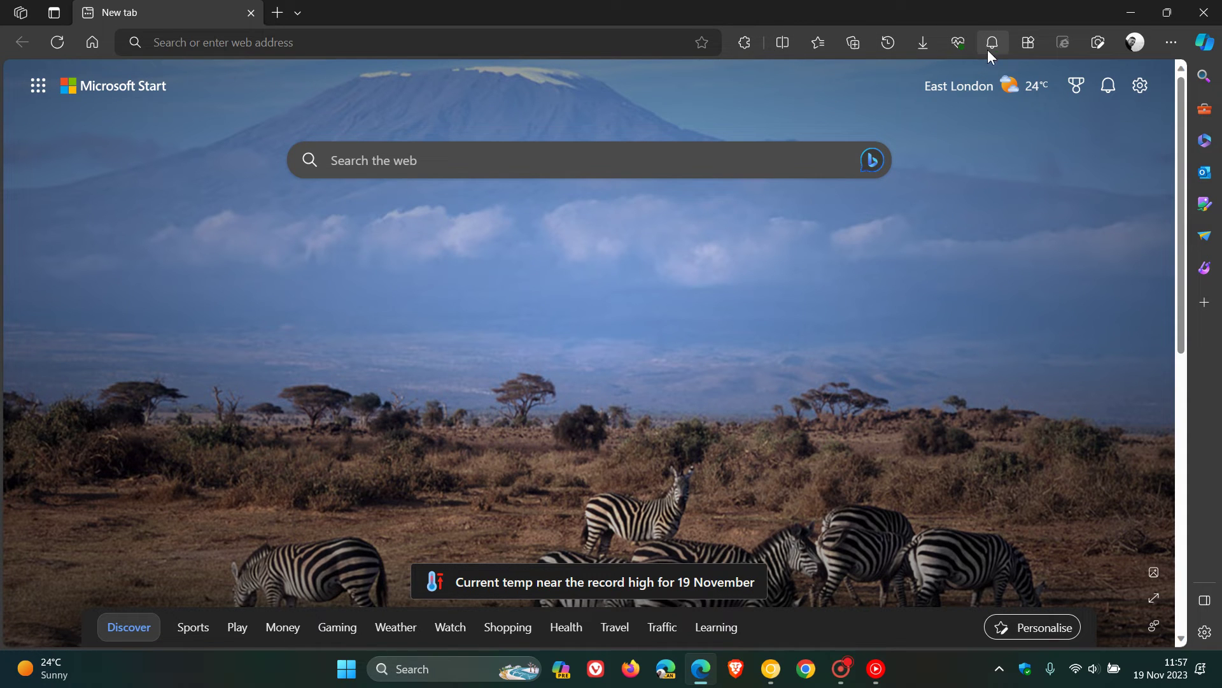
Back in Canary, drag the pinned History button to the right of Bookmarks
left_click(771, 668)
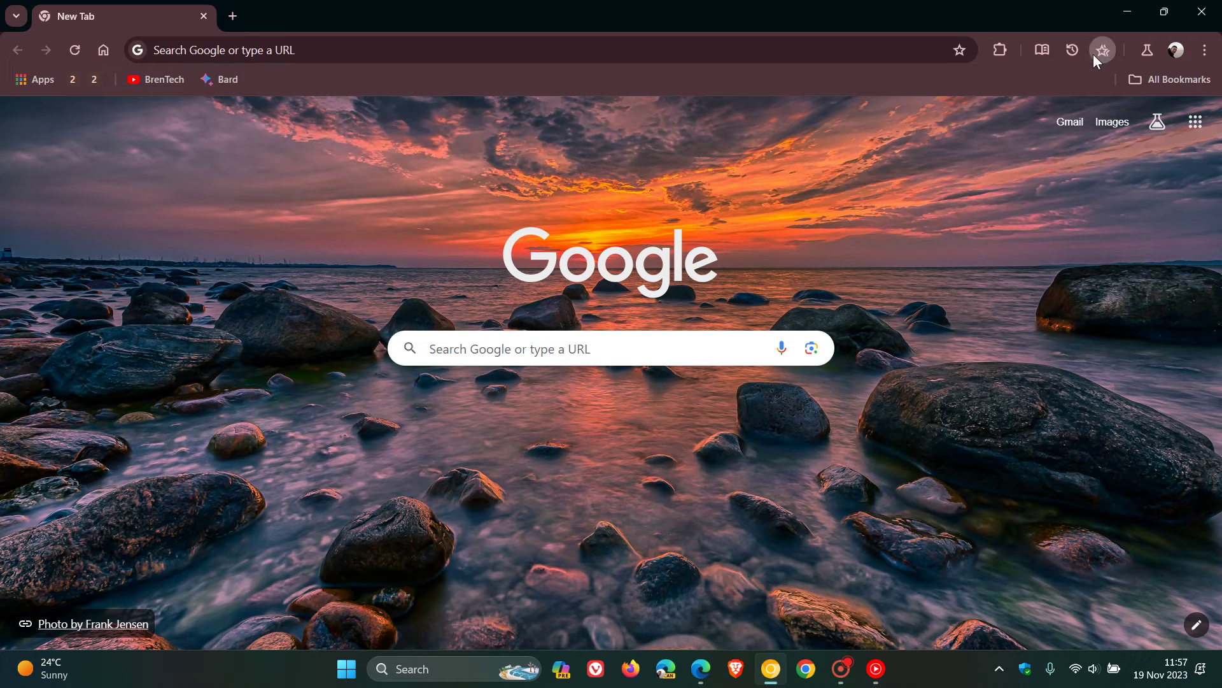
left_click_drag(1071, 50, 1091, 43)
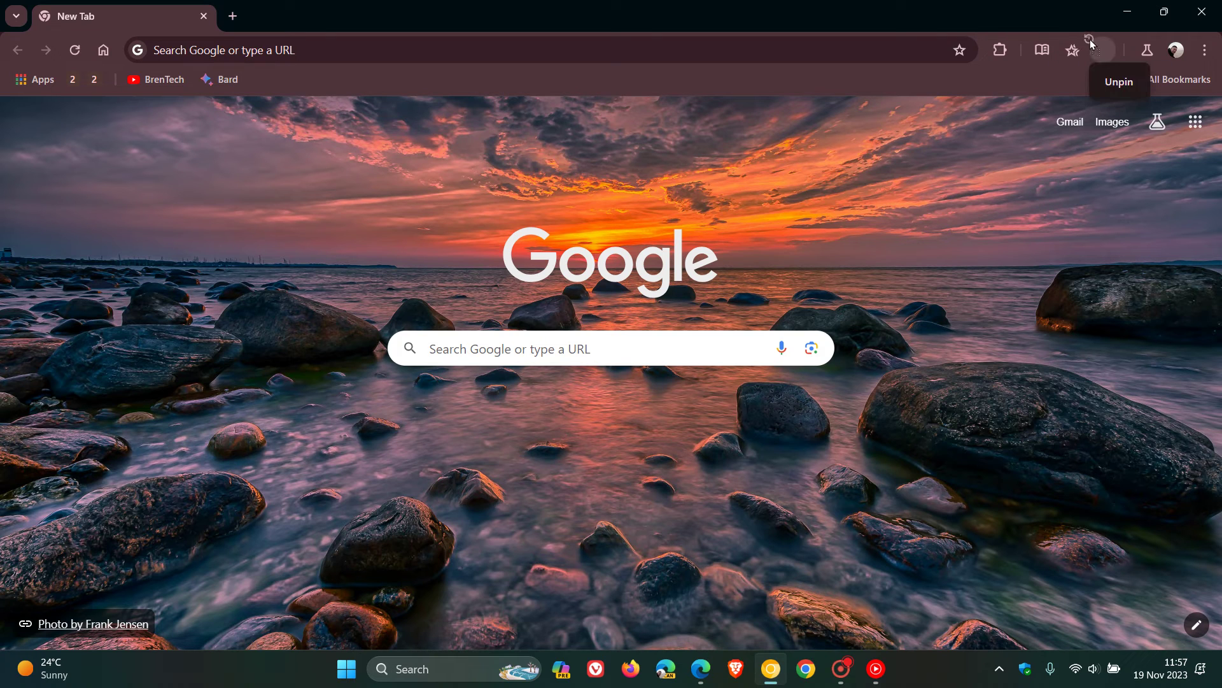